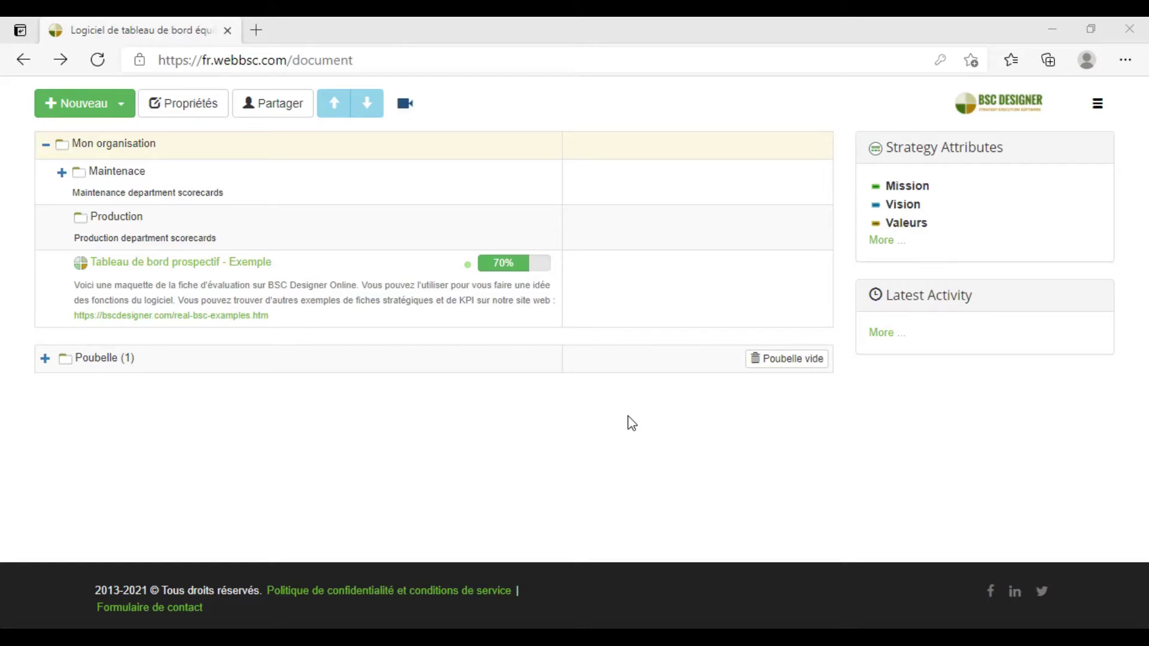
Open the account settings (Réglages) in a separate tab and show the Abonnement section.
{"action": "left_click", "coordinate": [1097, 104]}
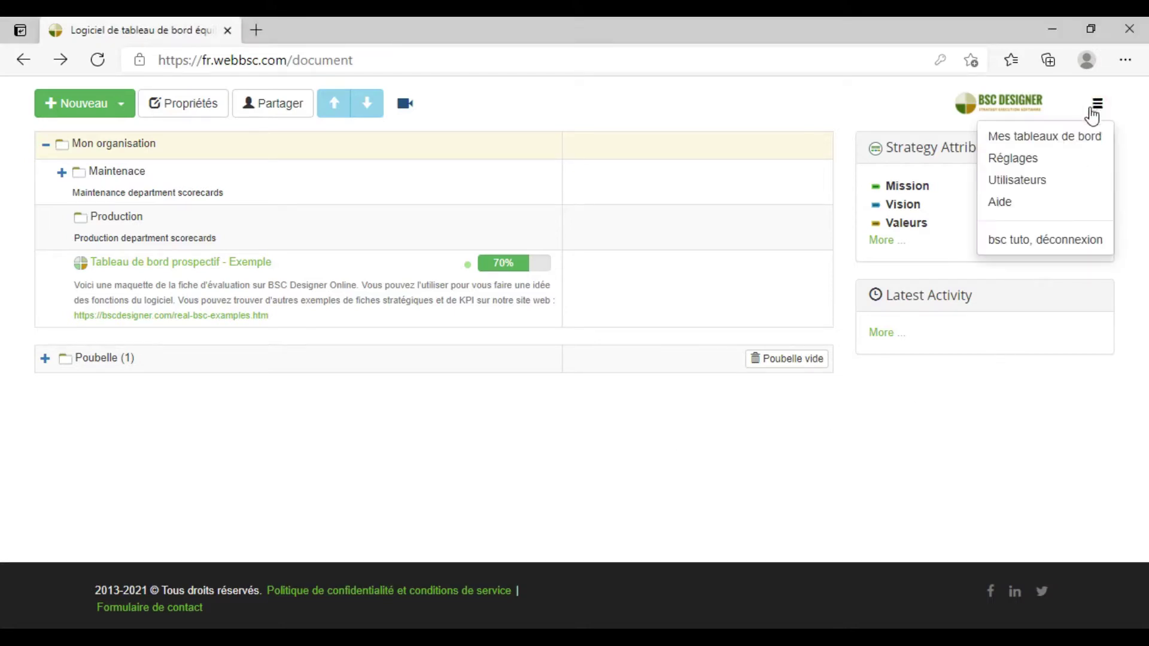
{"action": "left_click", "coordinate": [1028, 160], "text": "ctrl"}
{"action": "left_click", "coordinate": [339, 27]}
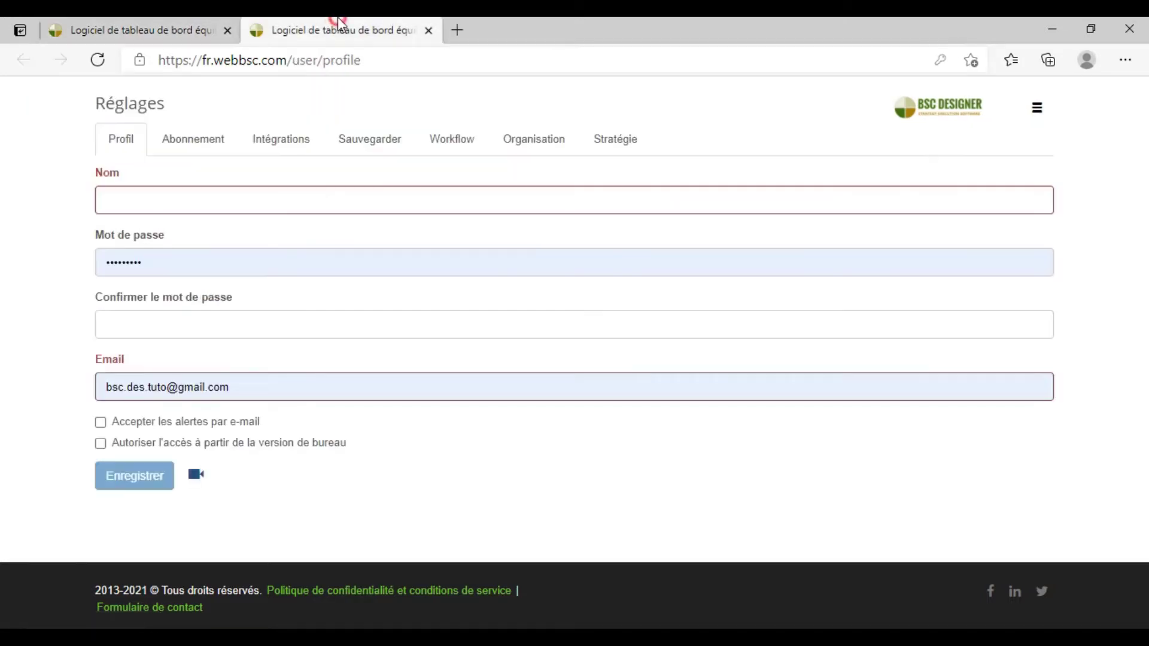
{"action": "left_click", "coordinate": [198, 139]}
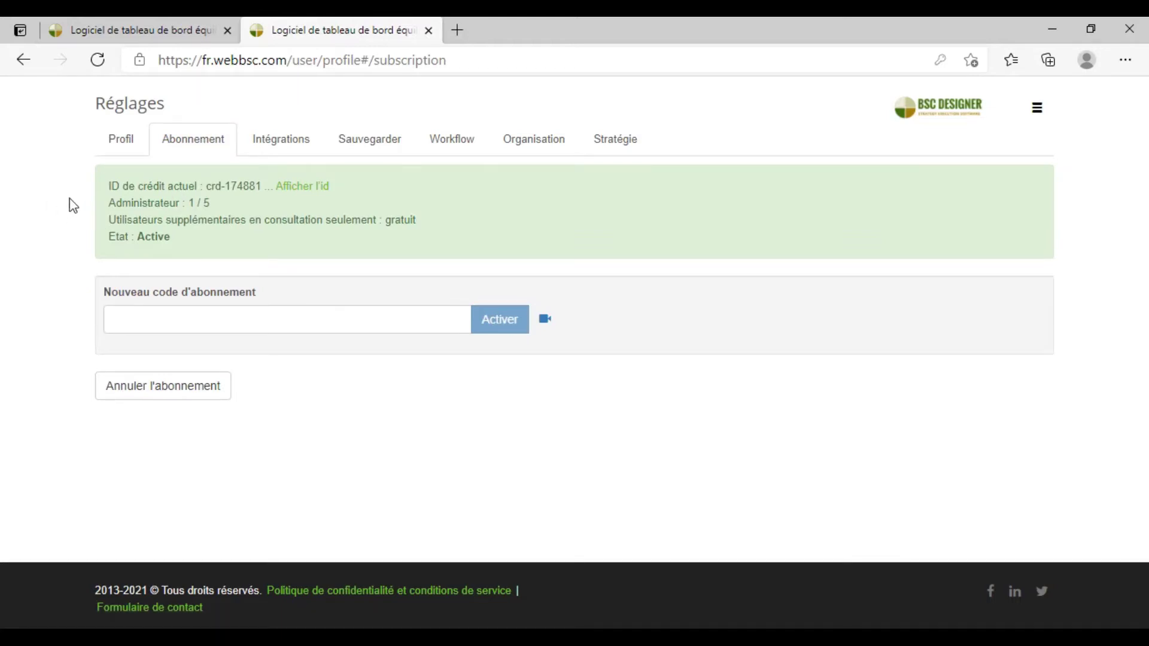
Examine the subscription details, especially the administrator quota and the terms for additional view-only users.
{"action": "left_click_drag", "start_coordinate": [103, 186], "coordinate": [287, 235]}
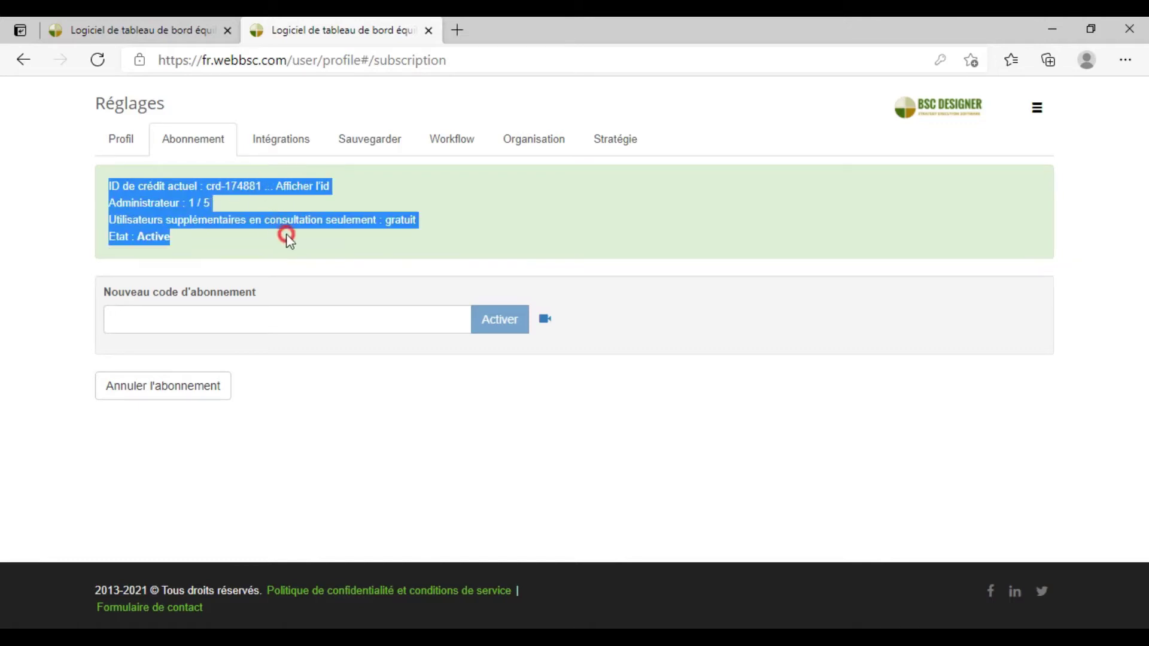
{"action": "left_click", "coordinate": [295, 245]}
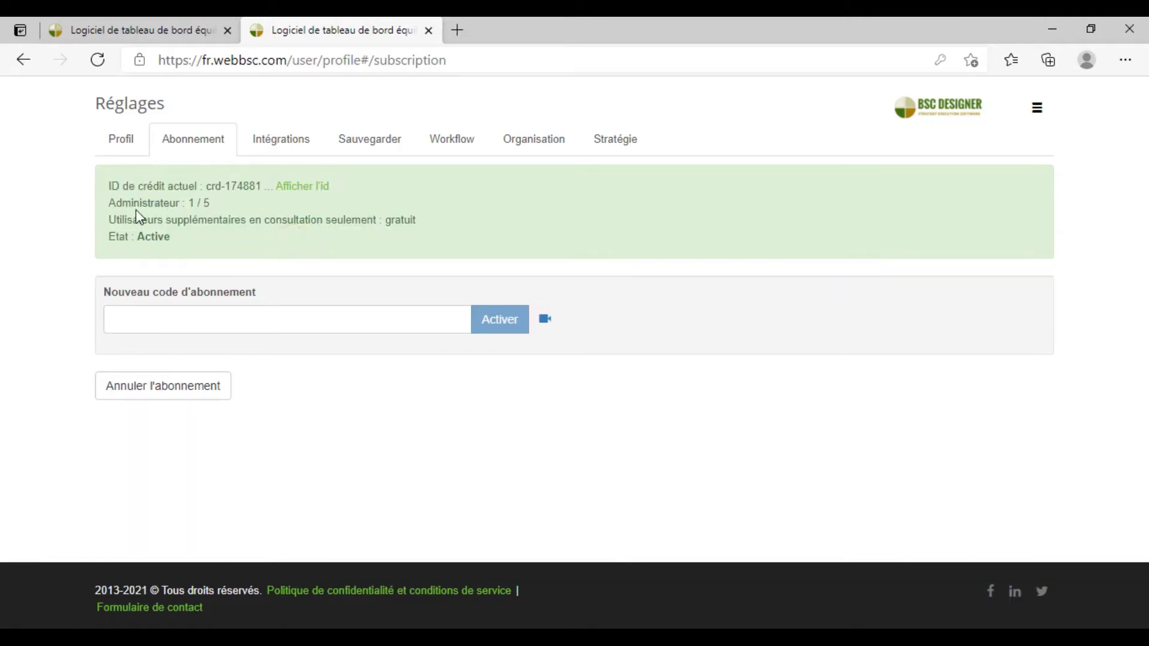
{"action": "left_click_drag", "start_coordinate": [106, 202], "coordinate": [418, 218]}
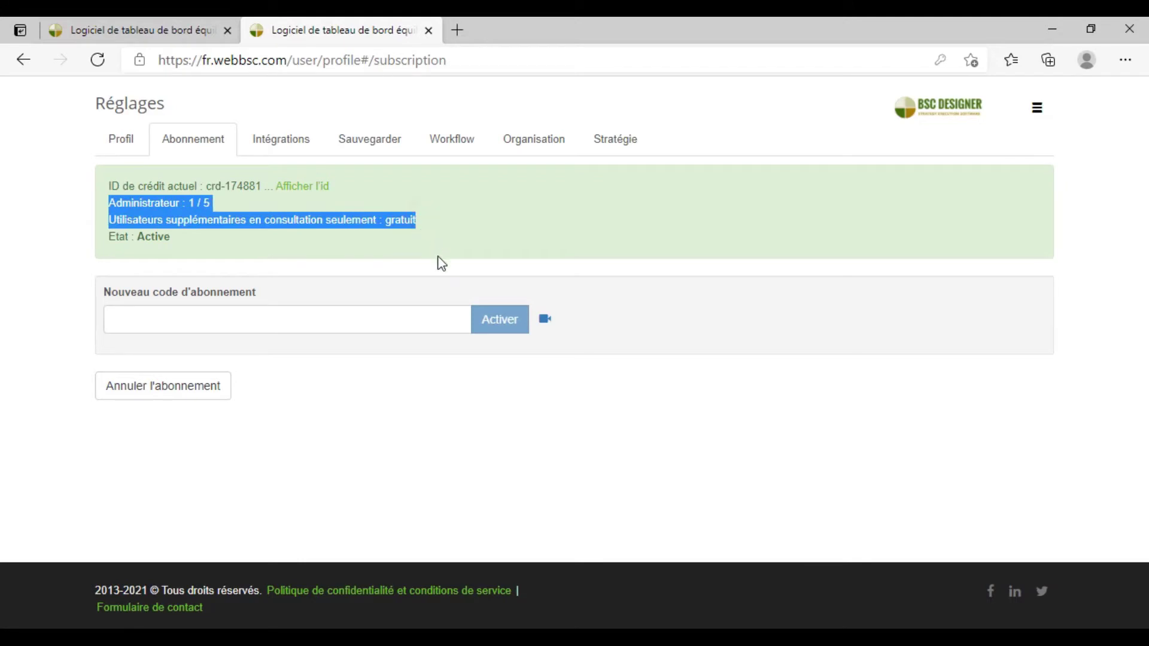
{"action": "left_click", "coordinate": [376, 246]}
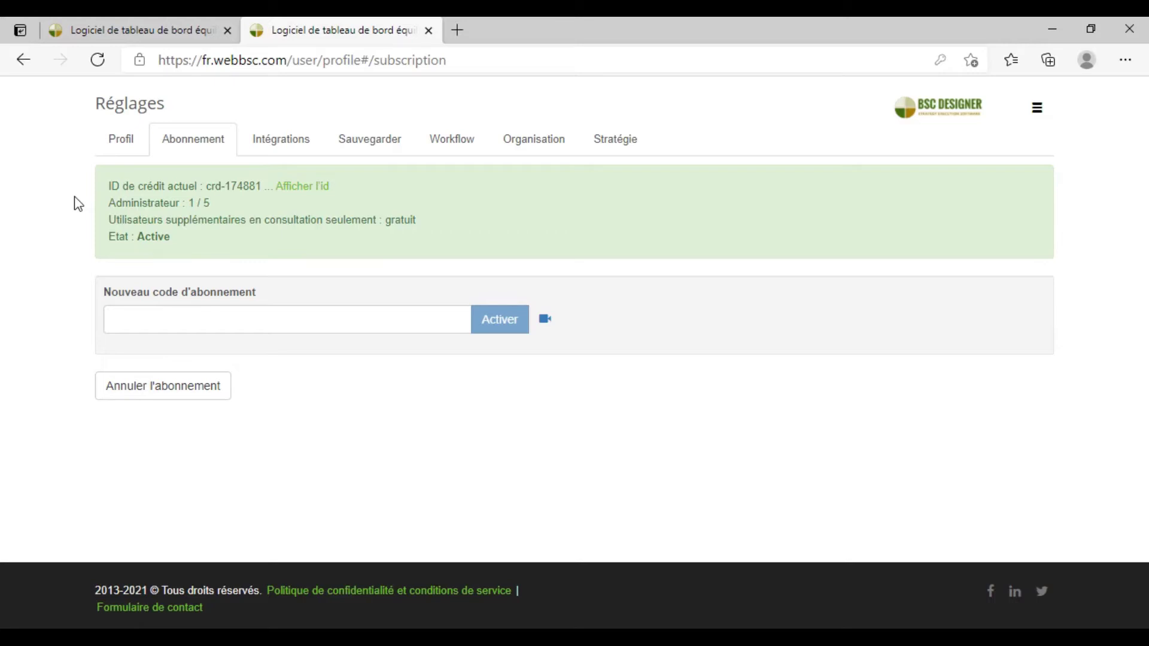
{"action": "left_click_drag", "start_coordinate": [127, 202], "coordinate": [181, 204]}
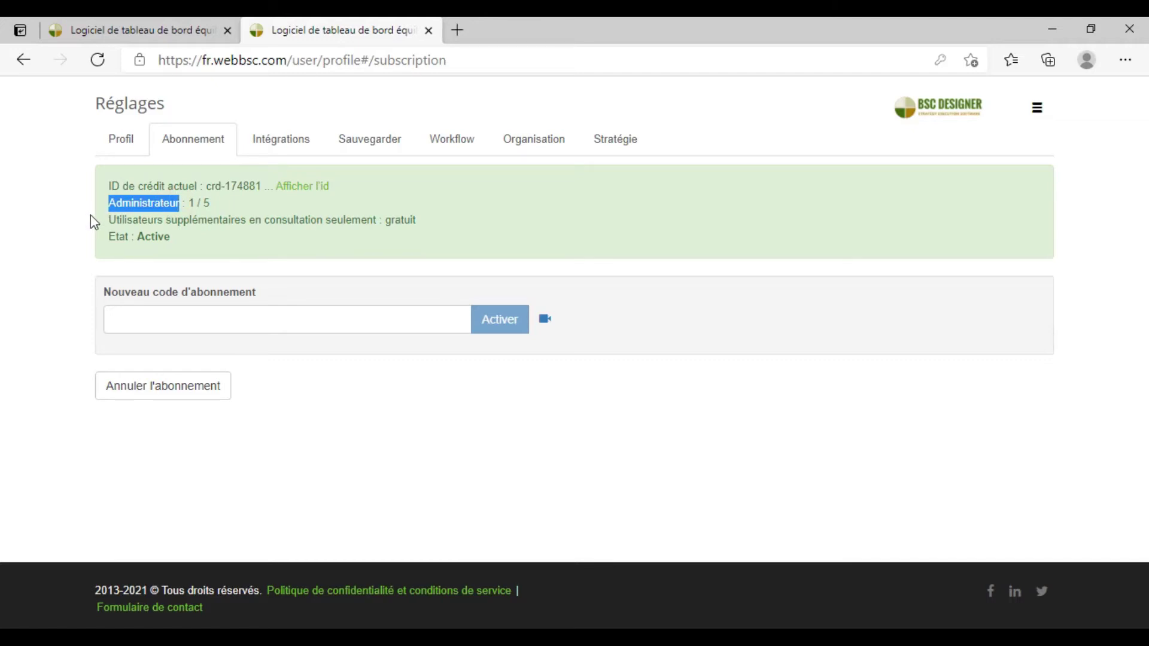
{"action": "left_click_drag", "start_coordinate": [105, 220], "coordinate": [376, 228]}
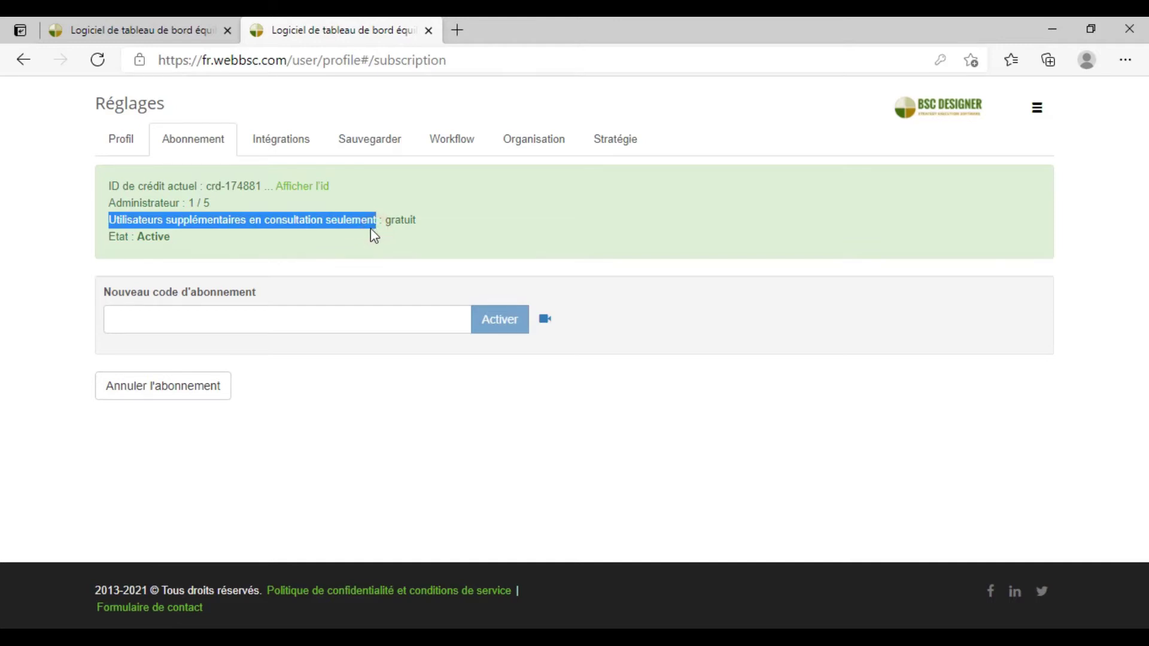
{"action": "left_click", "coordinate": [85, 192]}
{"action": "double_click", "coordinate": [206, 204]}
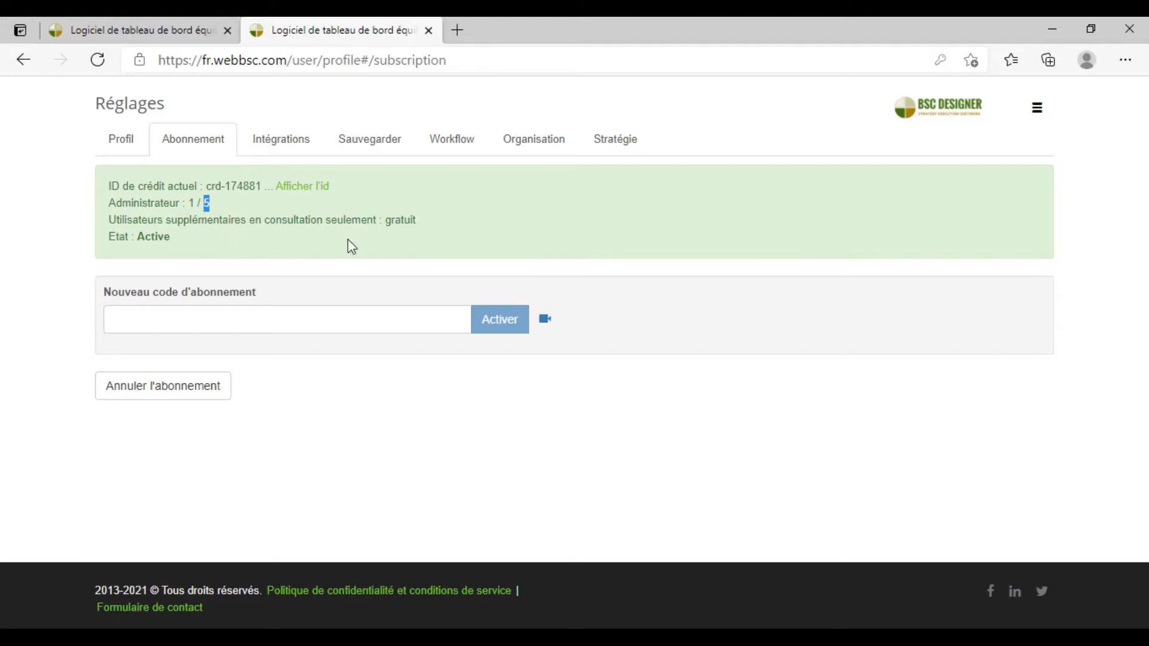
{"action": "left_click_drag", "start_coordinate": [417, 221], "coordinate": [383, 222]}
{"action": "left_click", "coordinate": [341, 241]}
Open the list of all users and inspect the invitation link for registering new users.
{"action": "left_click", "coordinate": [1038, 108]}
{"action": "left_click", "coordinate": [974, 185]}
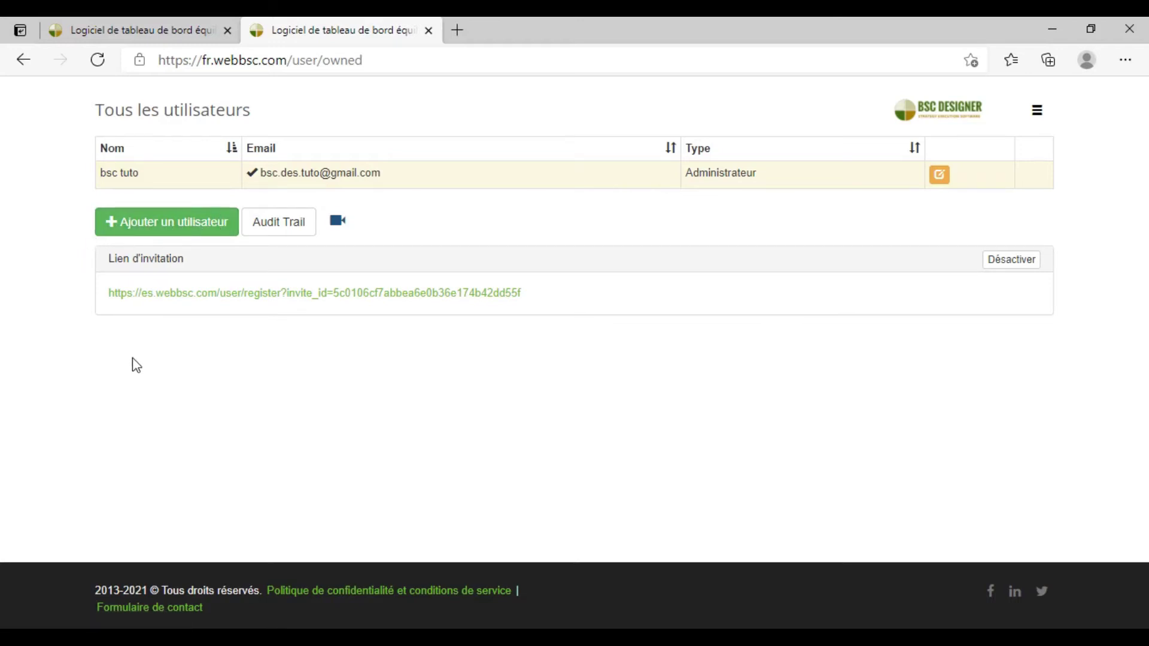
{"action": "left_click_drag", "start_coordinate": [101, 293], "coordinate": [525, 281]}
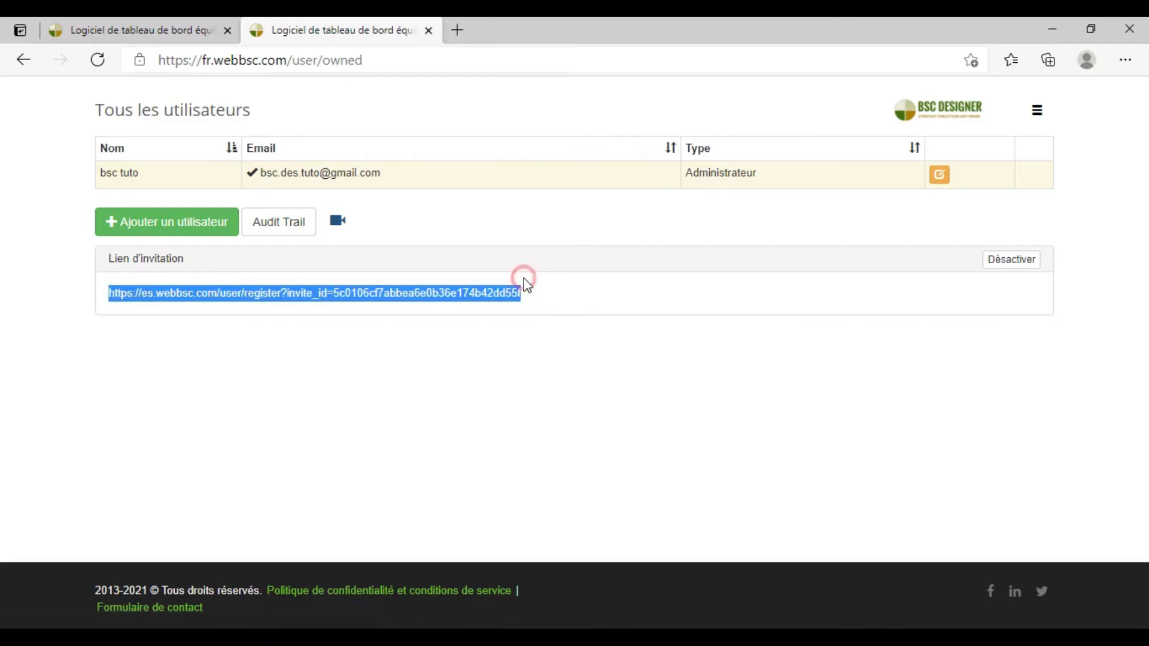
{"action": "left_click", "coordinate": [395, 353]}
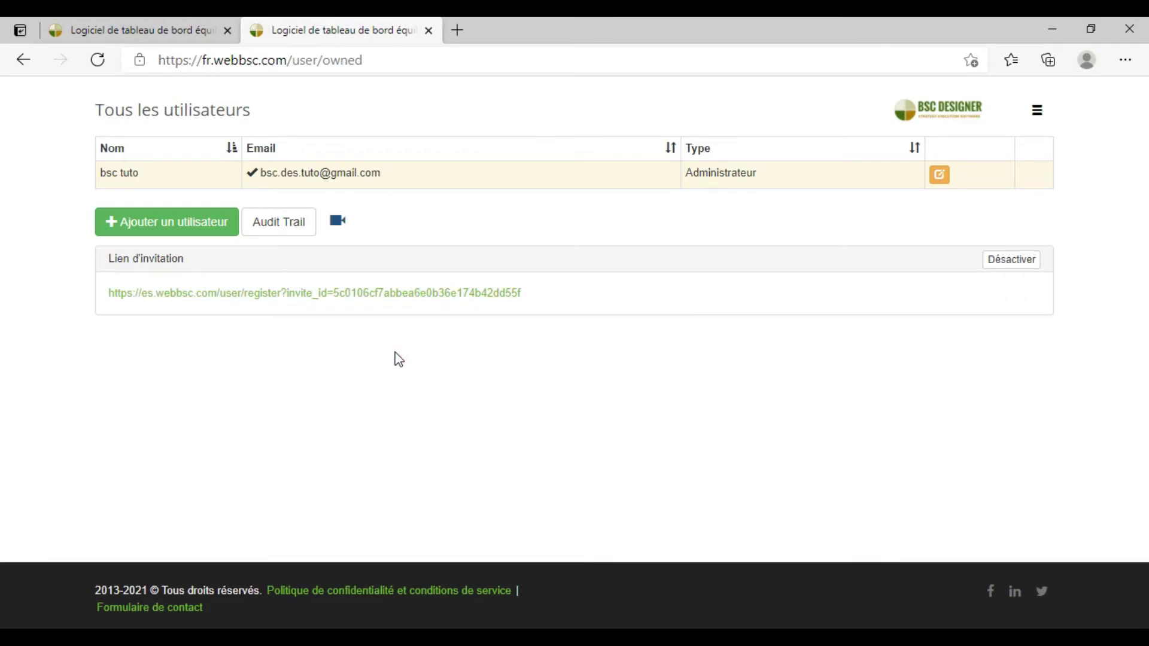
Open the form for adding a user and review its name, password, email and user type options.
{"action": "left_click", "coordinate": [203, 226]}
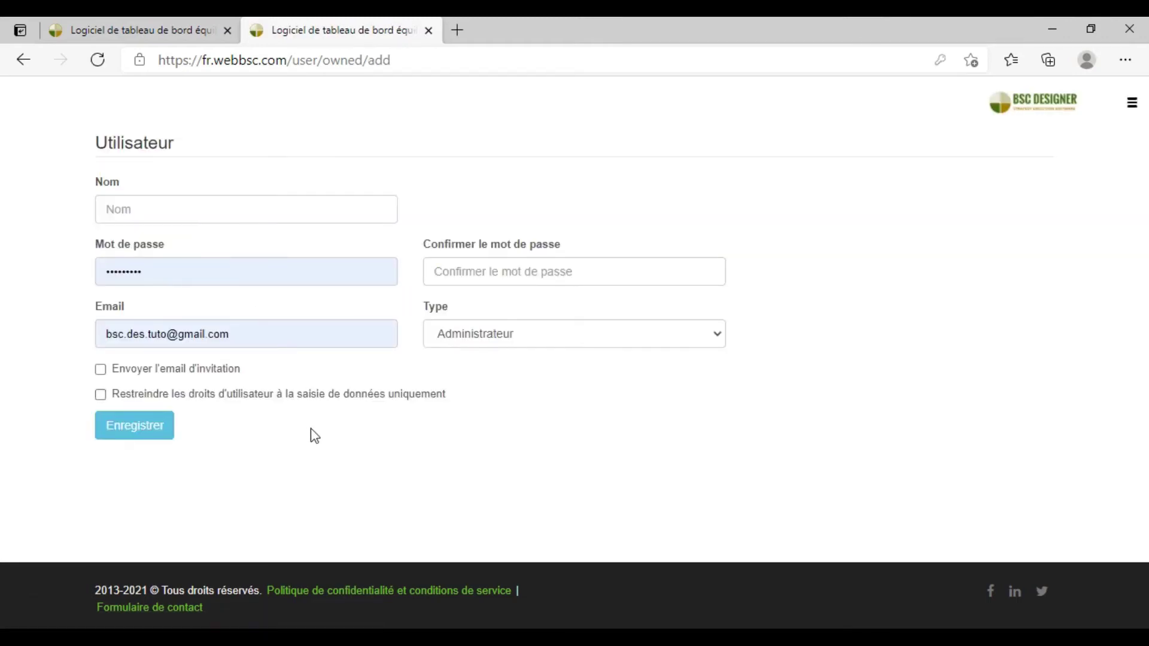
{"action": "left_click", "coordinate": [103, 203]}
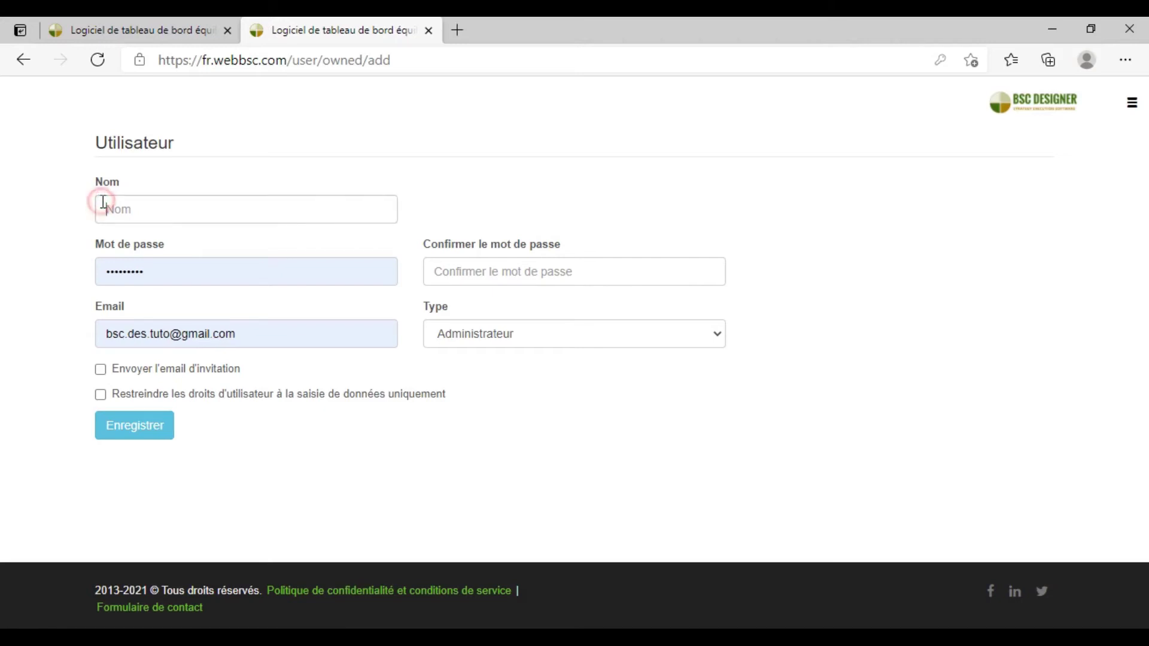
{"action": "left_click", "coordinate": [130, 334]}
{"action": "left_click", "coordinate": [155, 272]}
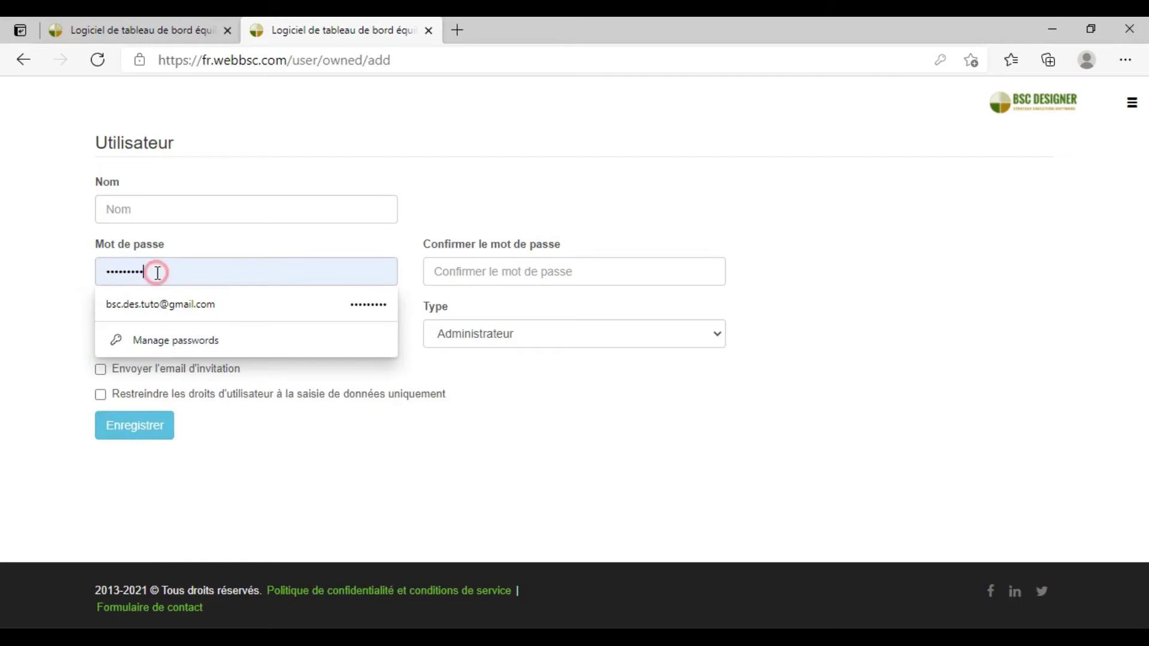
{"action": "left_click", "coordinate": [62, 268]}
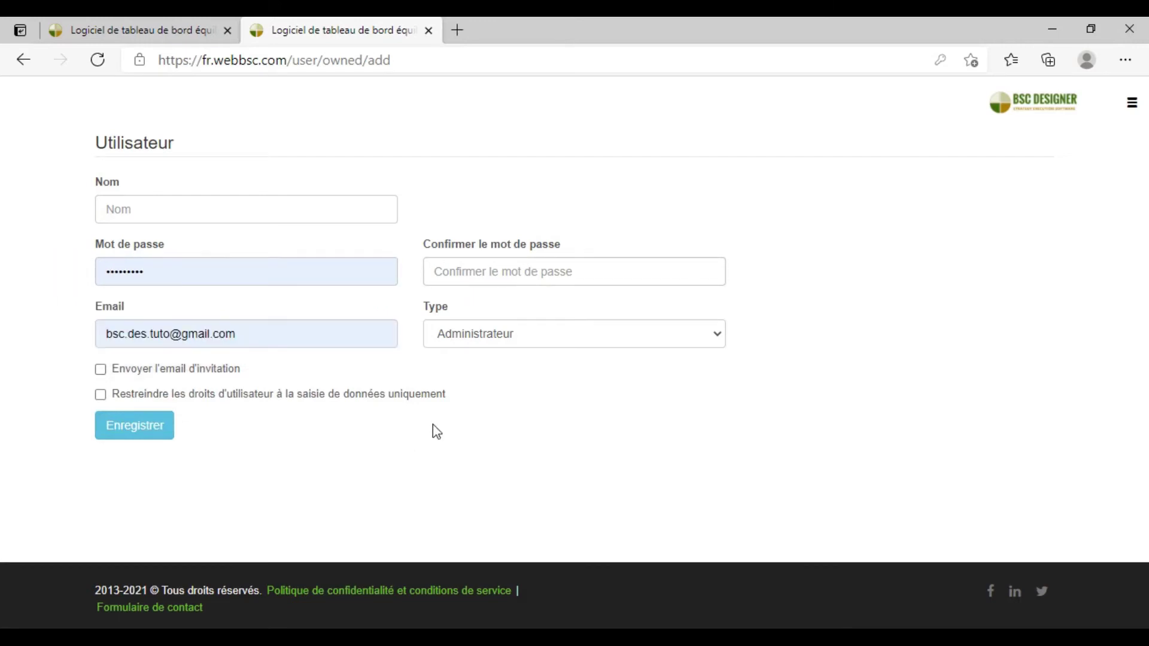
{"action": "left_click", "coordinate": [576, 342]}
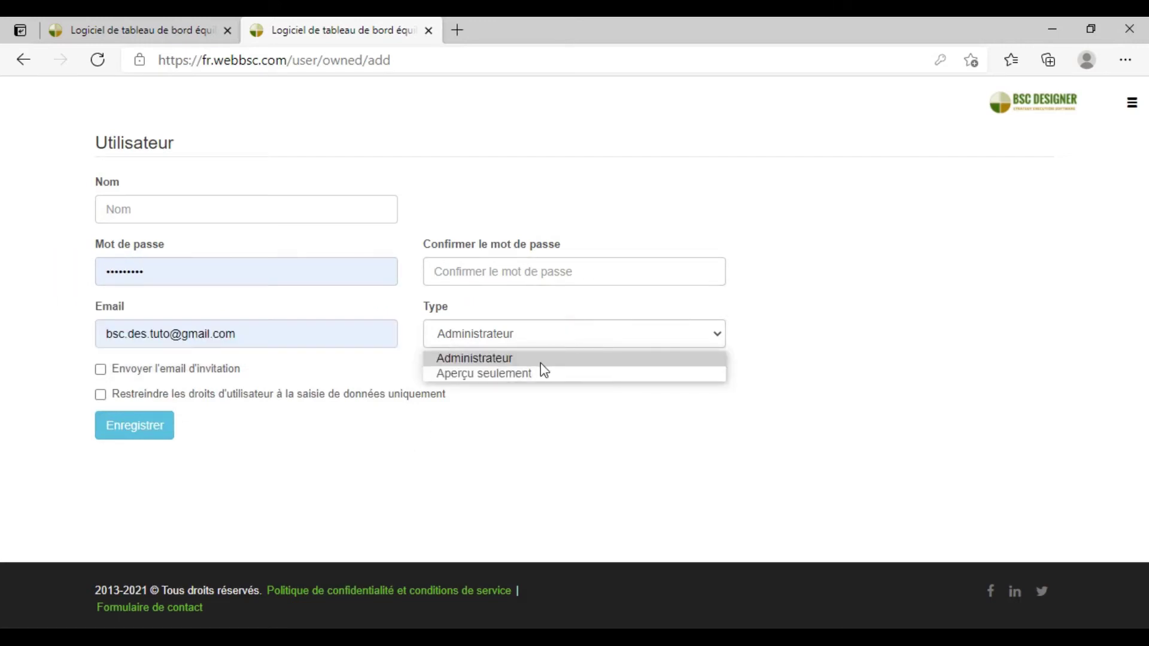
{"action": "left_click", "coordinate": [533, 338]}
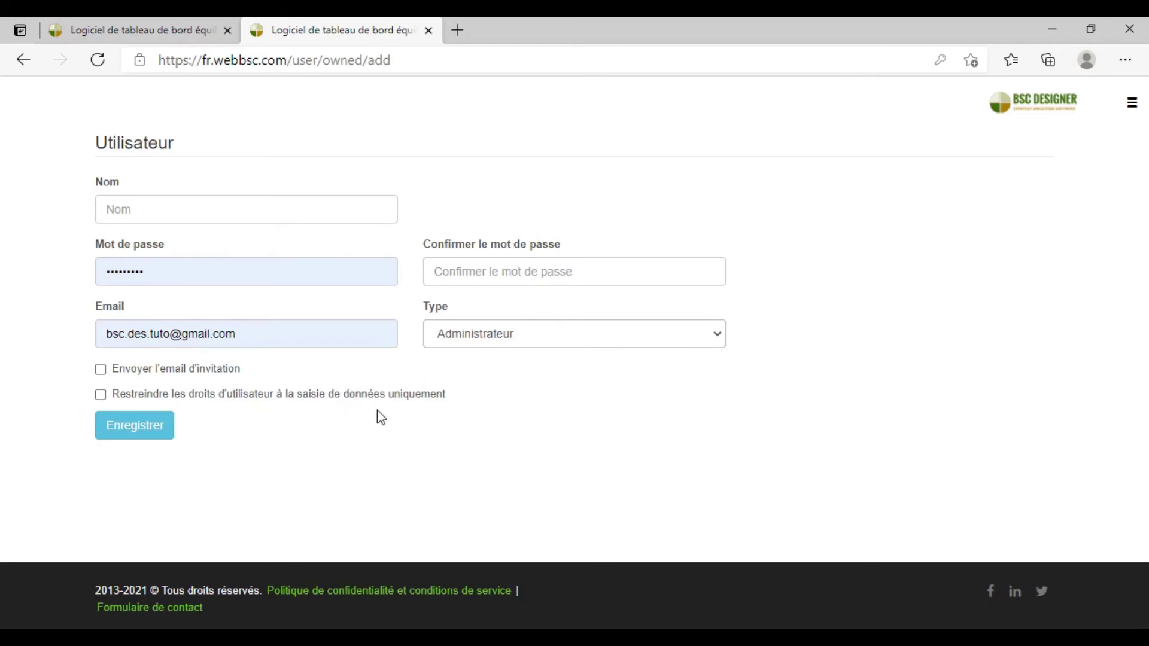
Restrict the new user's rights to data entry only, with changes to historical values allowed.
{"action": "left_click", "coordinate": [371, 393]}
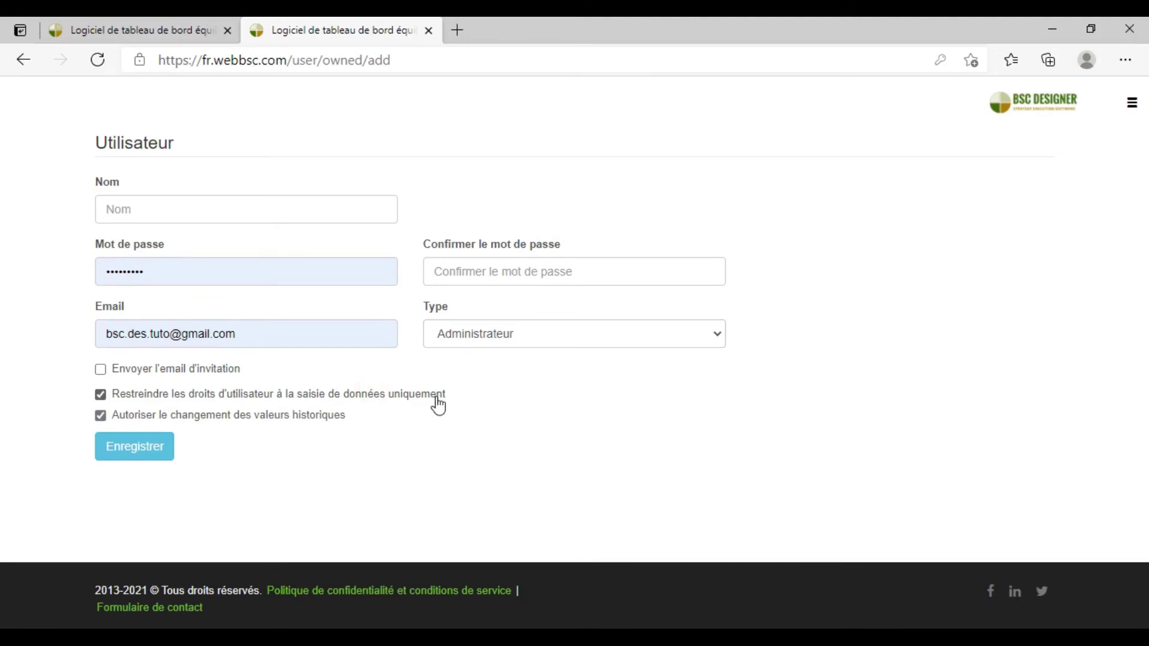
{"action": "double_click", "coordinate": [334, 395]}
{"action": "left_click_drag", "start_coordinate": [288, 397], "coordinate": [448, 400]}
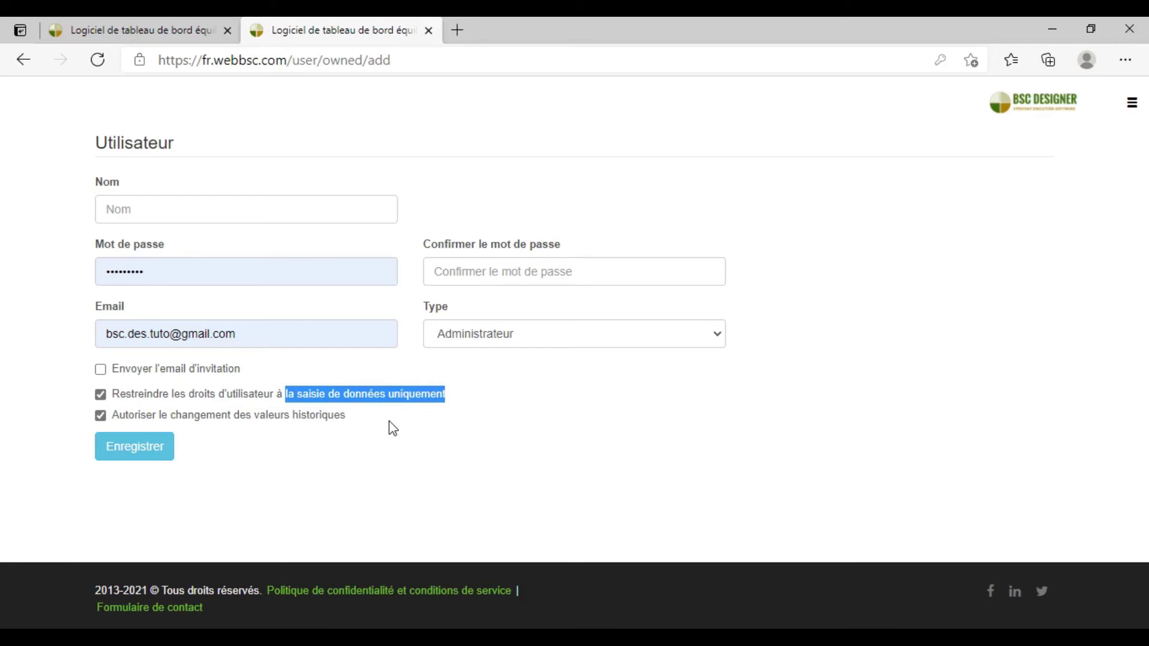
{"action": "left_click", "coordinate": [302, 435]}
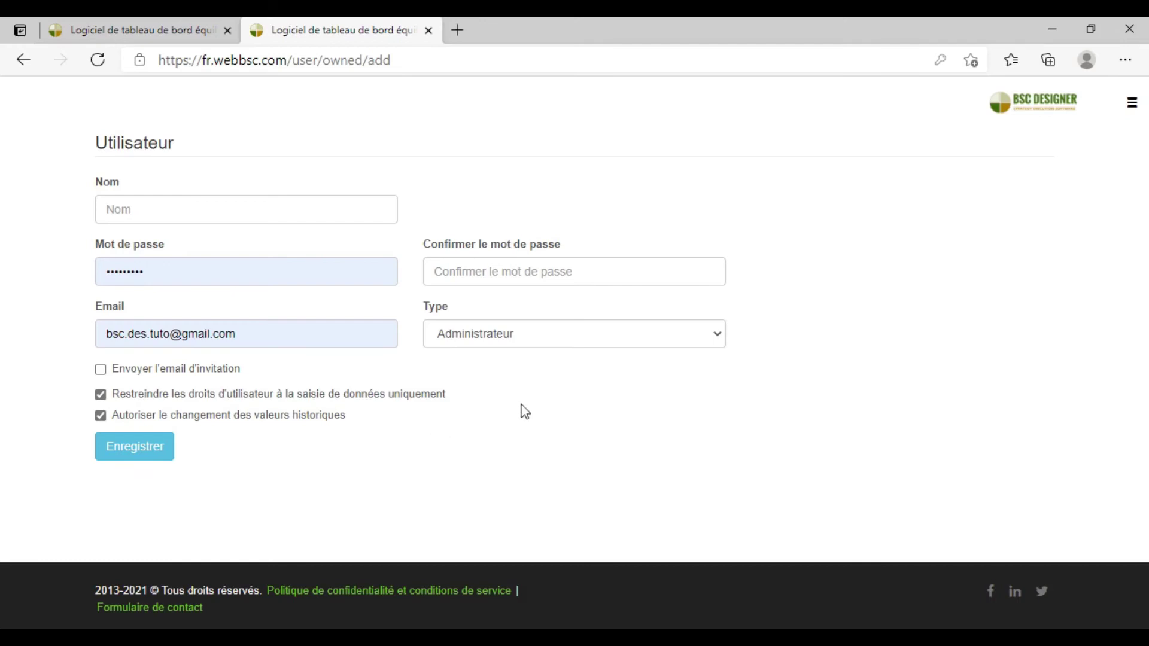
Review the Données historiques period for limited-rights users in the Workflow settings in a separate tab, closing that tab when done.
{"action": "left_click", "coordinate": [1131, 103]}
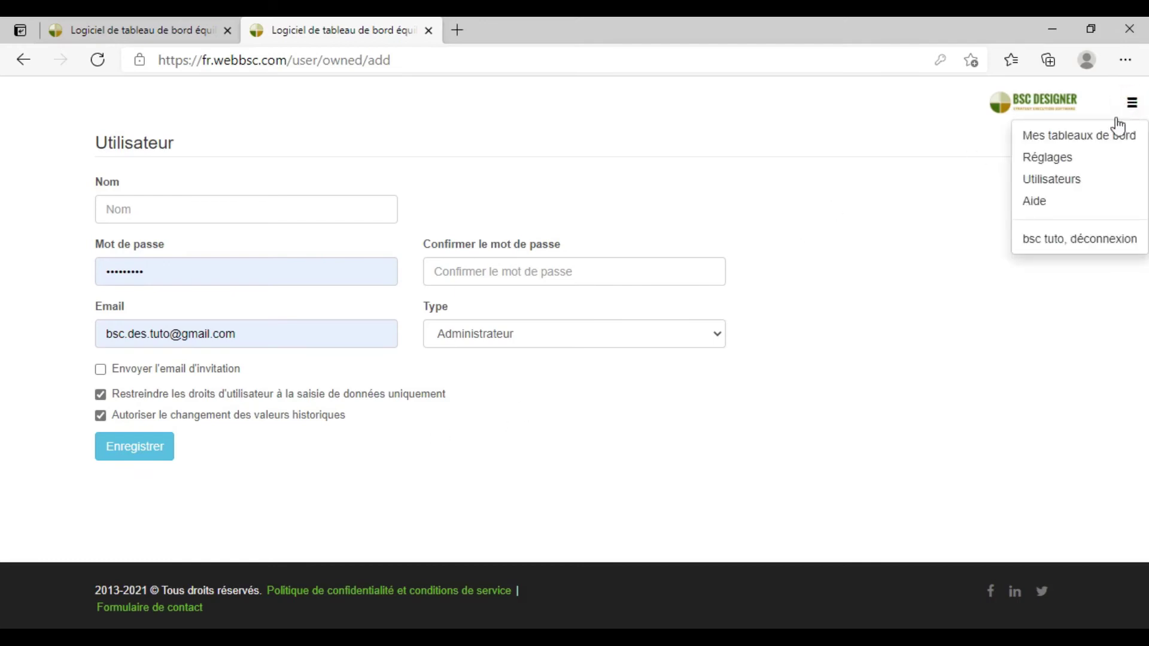
{"action": "left_click", "coordinate": [1062, 159], "text": "ctrl"}
{"action": "left_click", "coordinate": [545, 24]}
{"action": "left_click", "coordinate": [456, 141]}
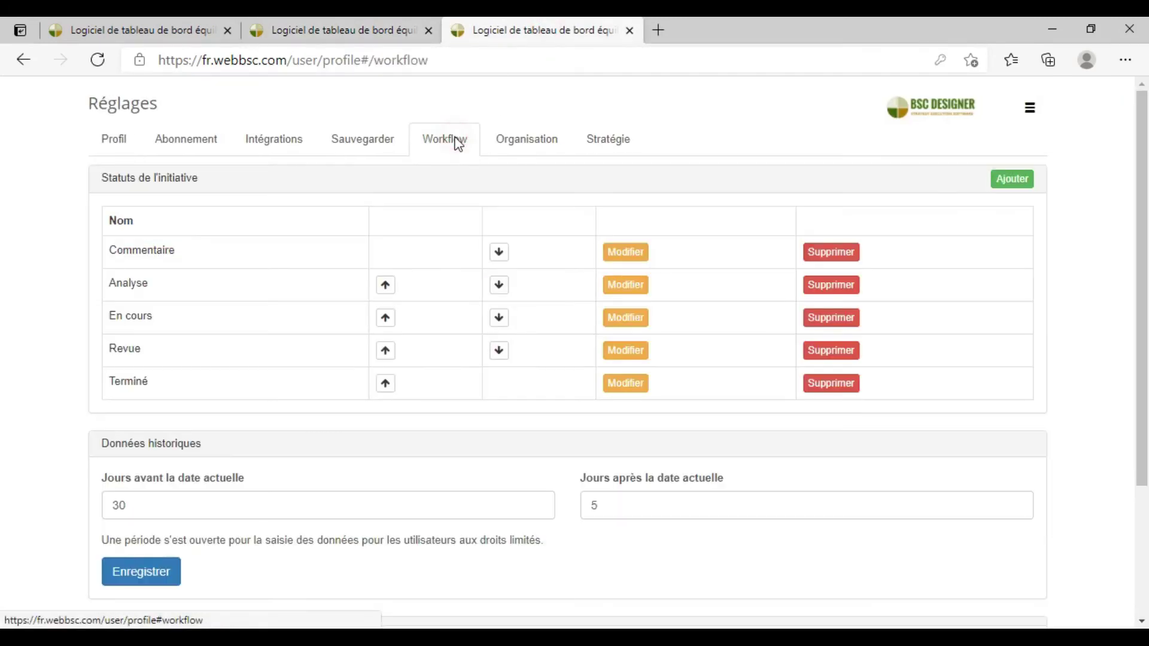
{"action": "scroll", "coordinate": [293, 385], "scroll_direction": "down", "scroll_amount": 3}
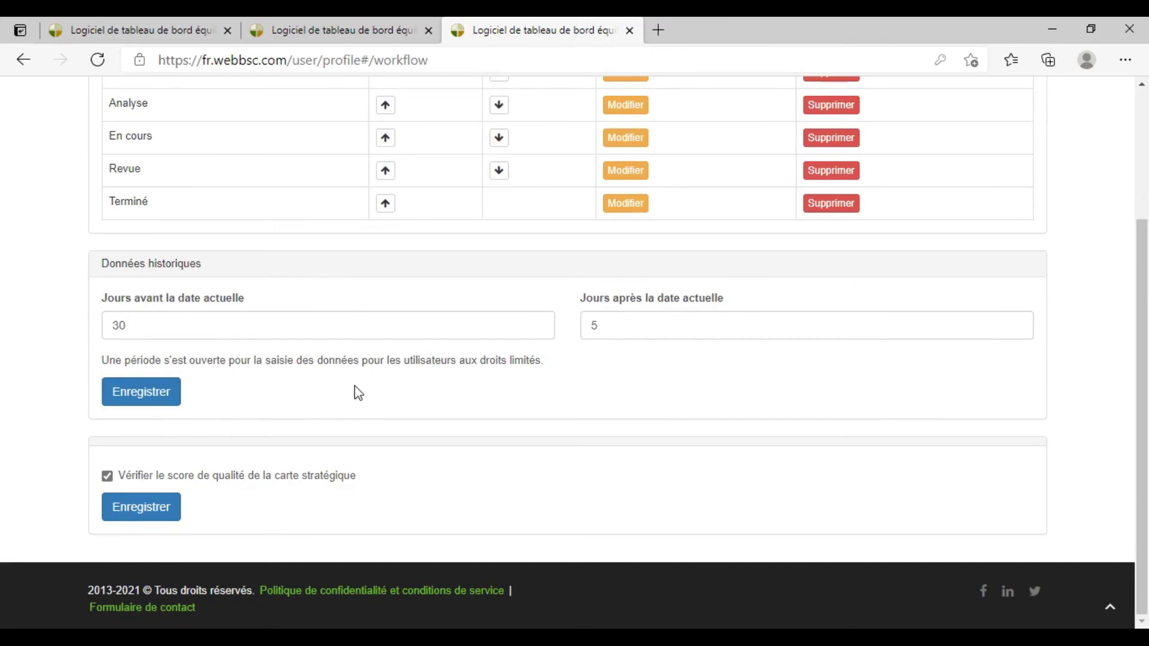
{"action": "left_click", "coordinate": [630, 31]}
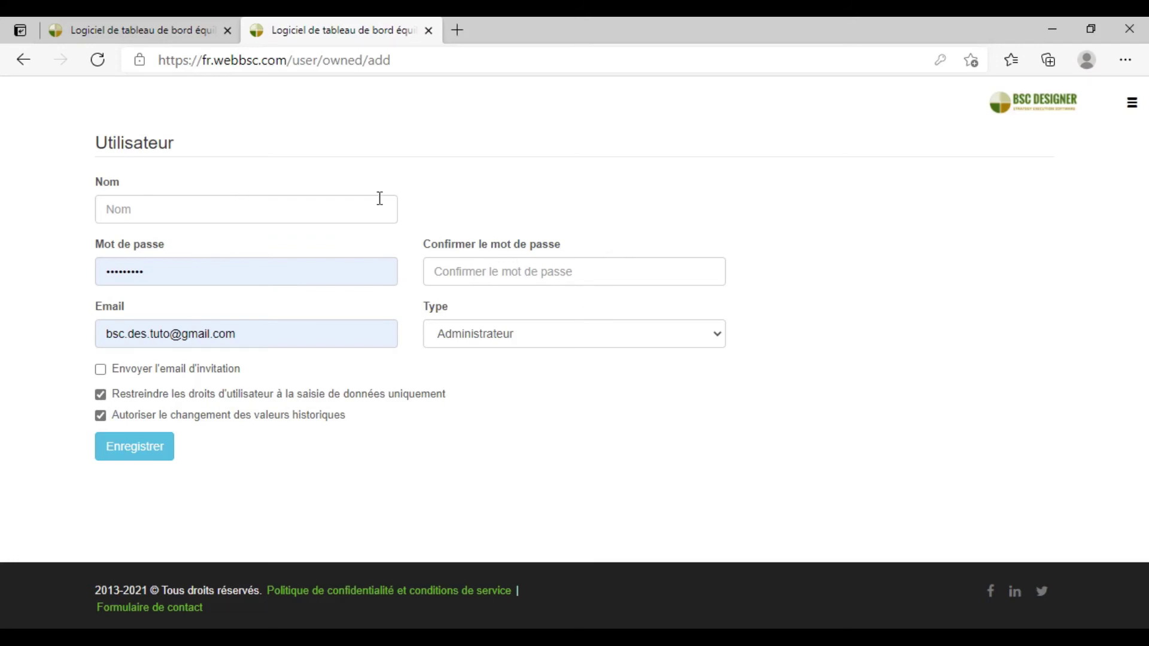
Review the sharing permission options for the scorecard "Tableau de bord prospectif - Exemple" and close them without granting any.
{"action": "left_click", "coordinate": [173, 31]}
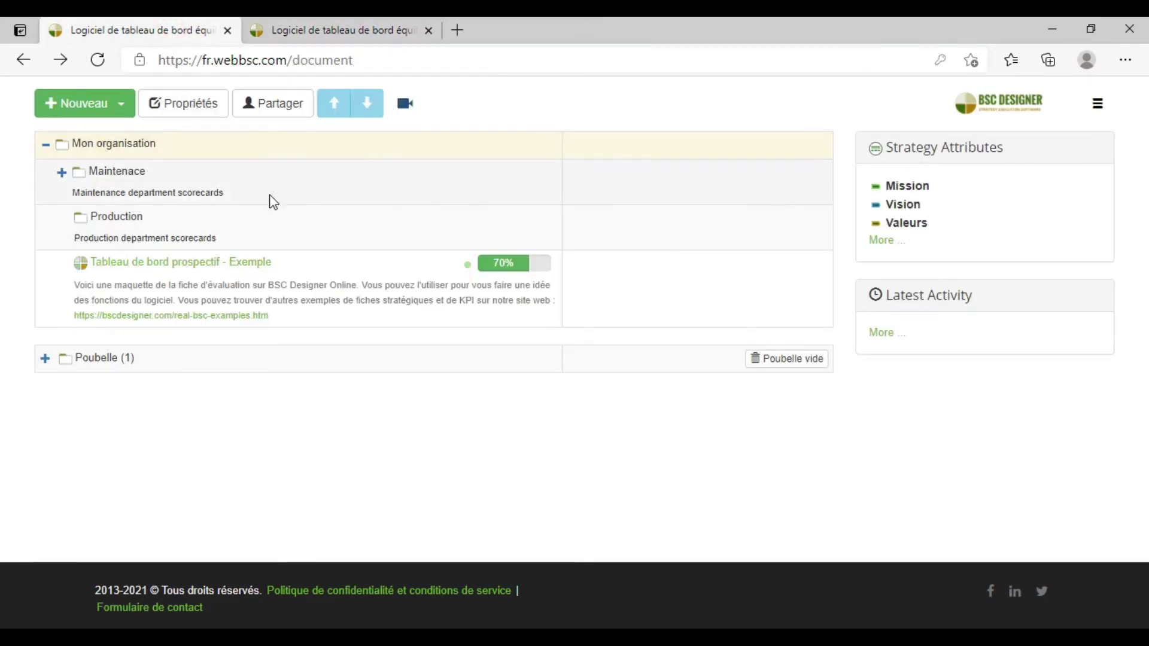
{"action": "left_click", "coordinate": [289, 265]}
{"action": "left_click", "coordinate": [284, 107]}
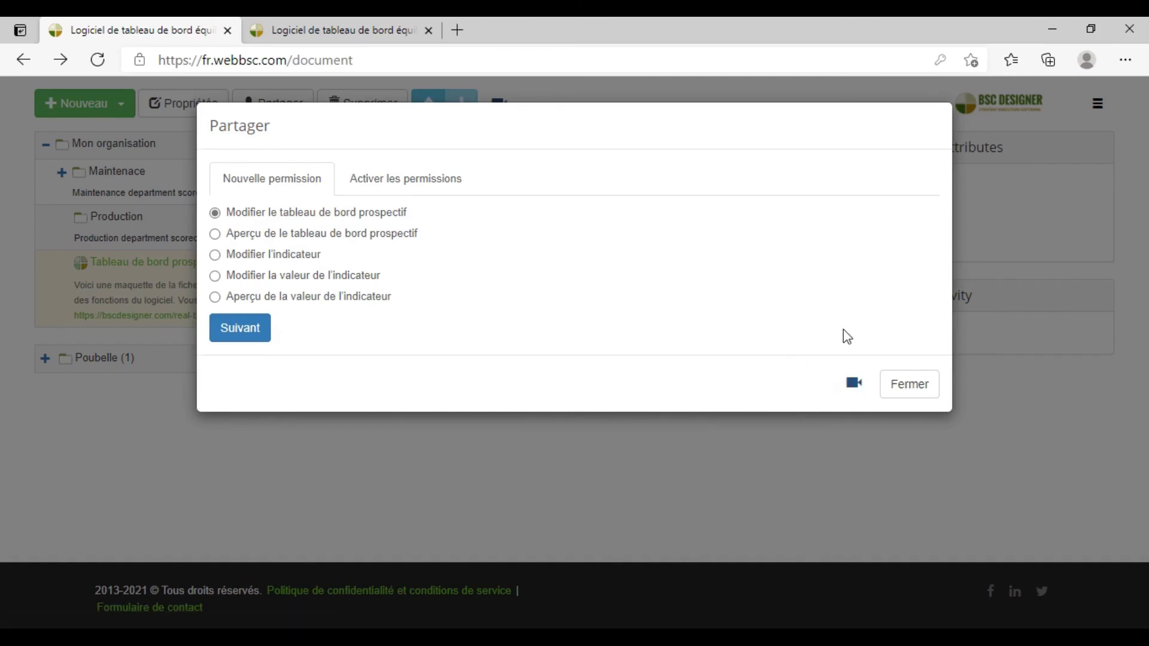
{"action": "left_click", "coordinate": [902, 388]}
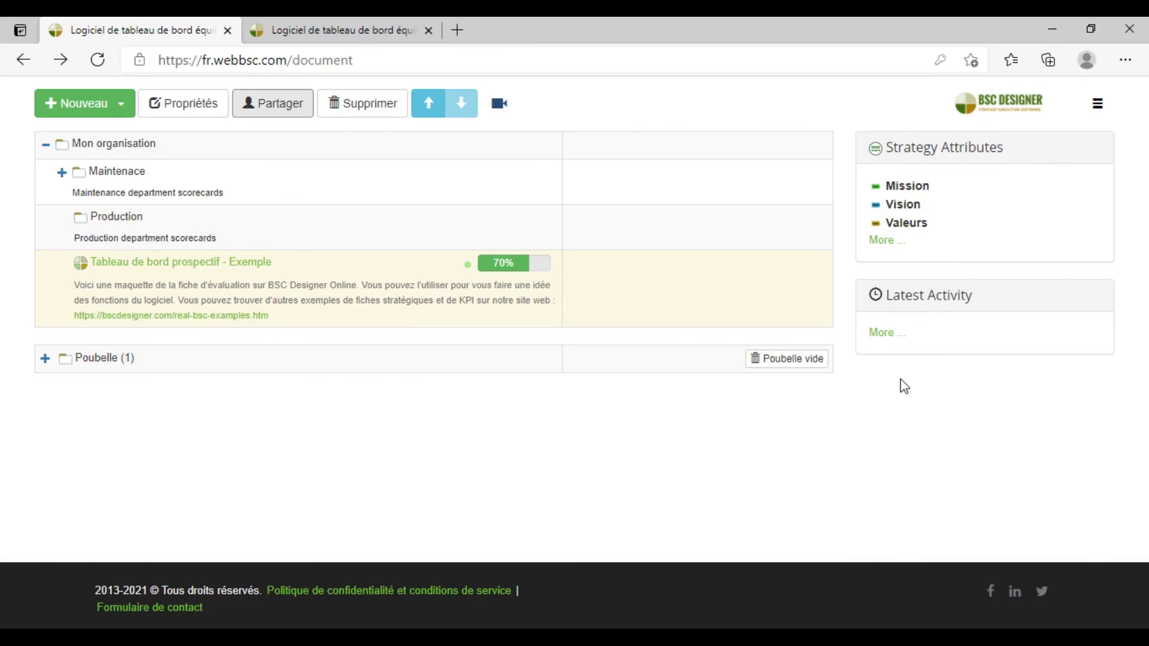
Return to the new user form and leave it unsaved for the list of all users.
{"action": "left_click", "coordinate": [395, 31]}
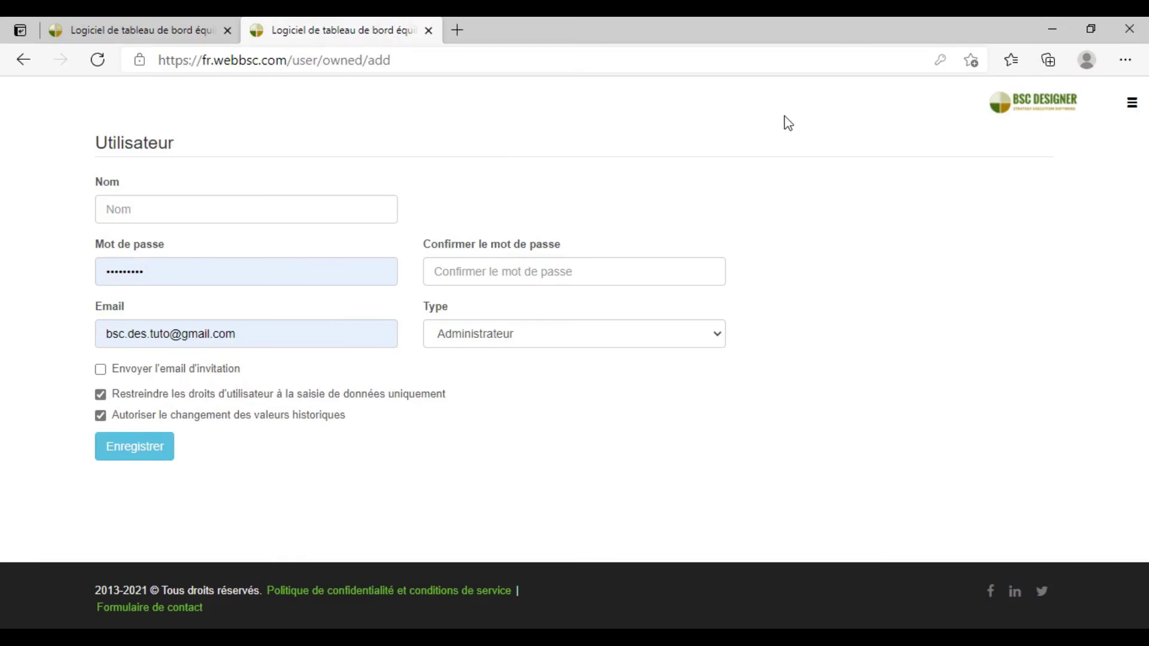
{"action": "left_click", "coordinate": [1132, 106]}
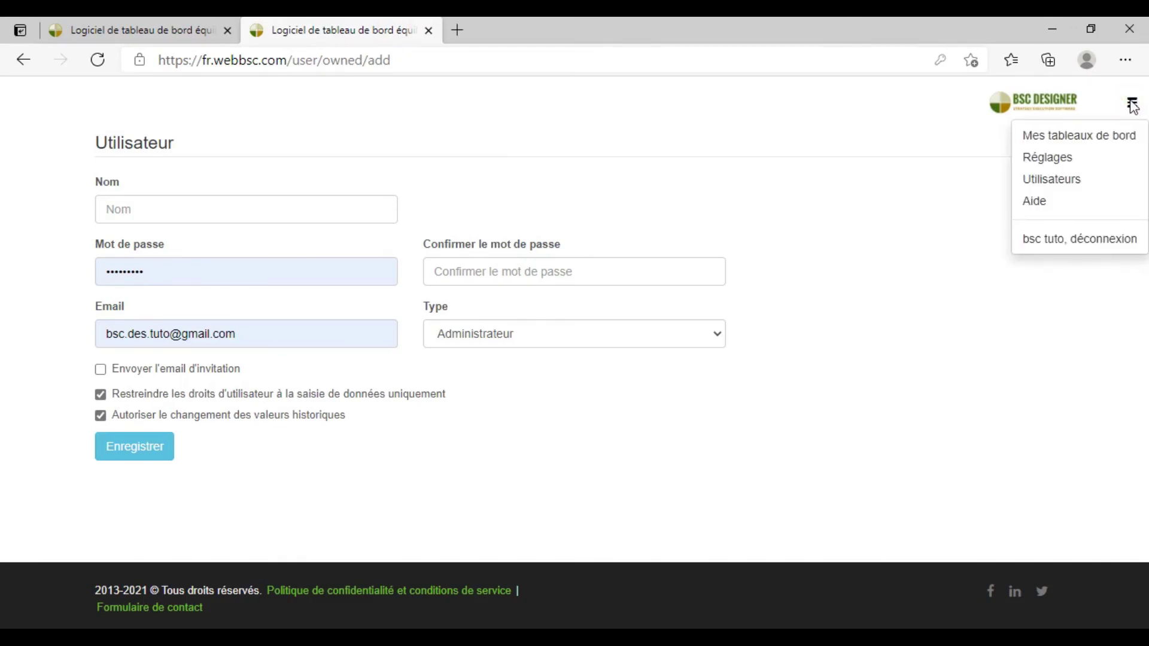
{"action": "left_click", "coordinate": [1053, 182]}
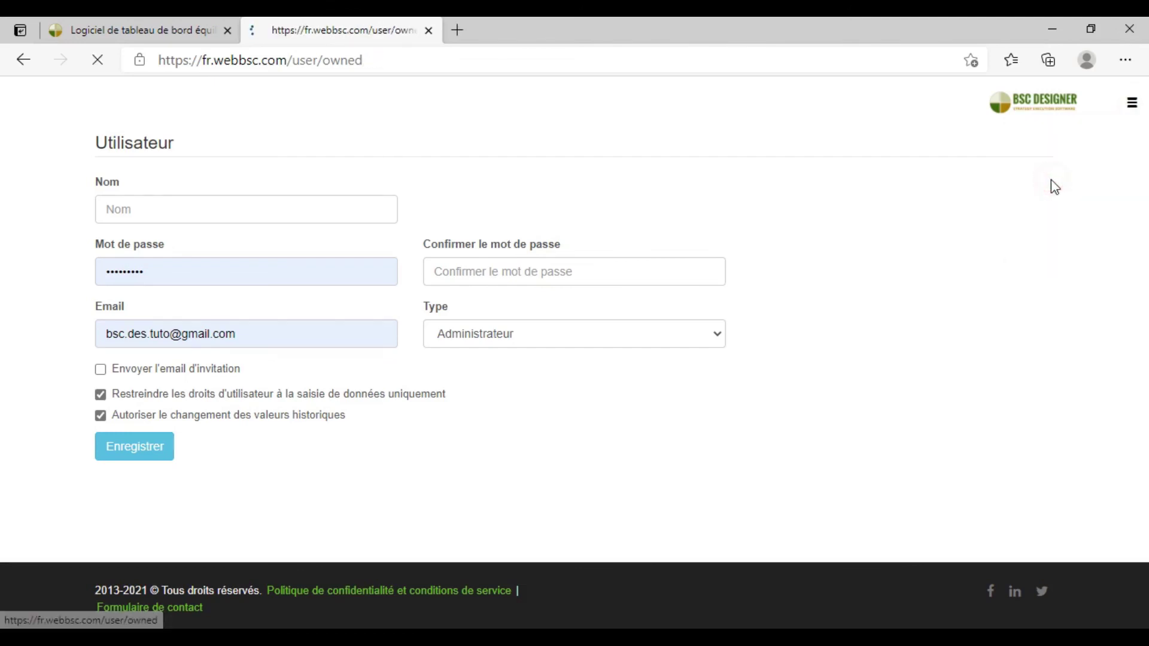